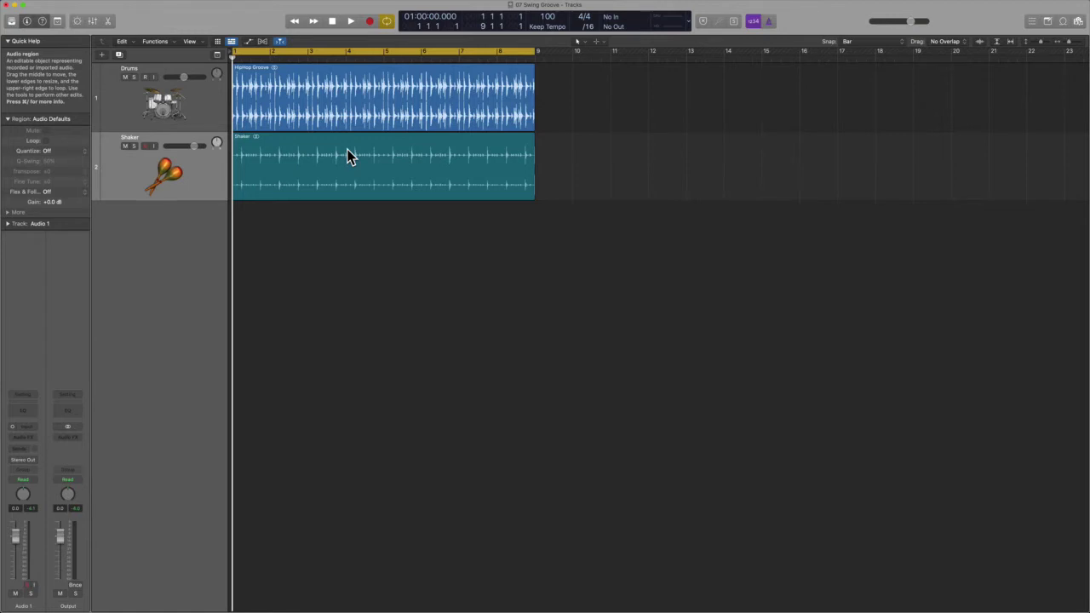
- Select the Drums and Shaker regions, play both tracks together, then enlarge the track lanes
click(195, 103)
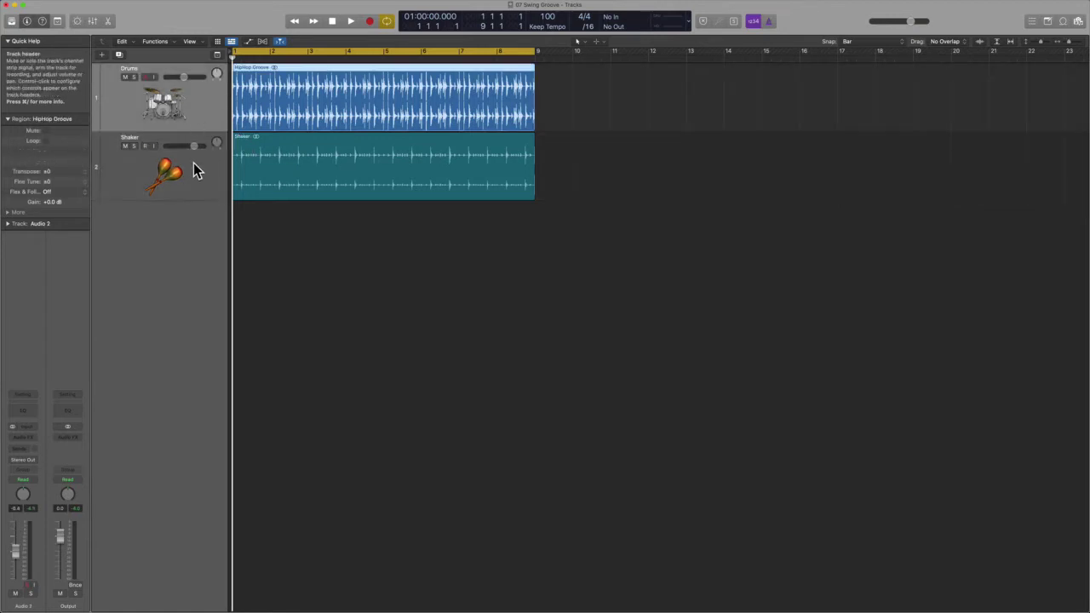
click(194, 165)
key(space)
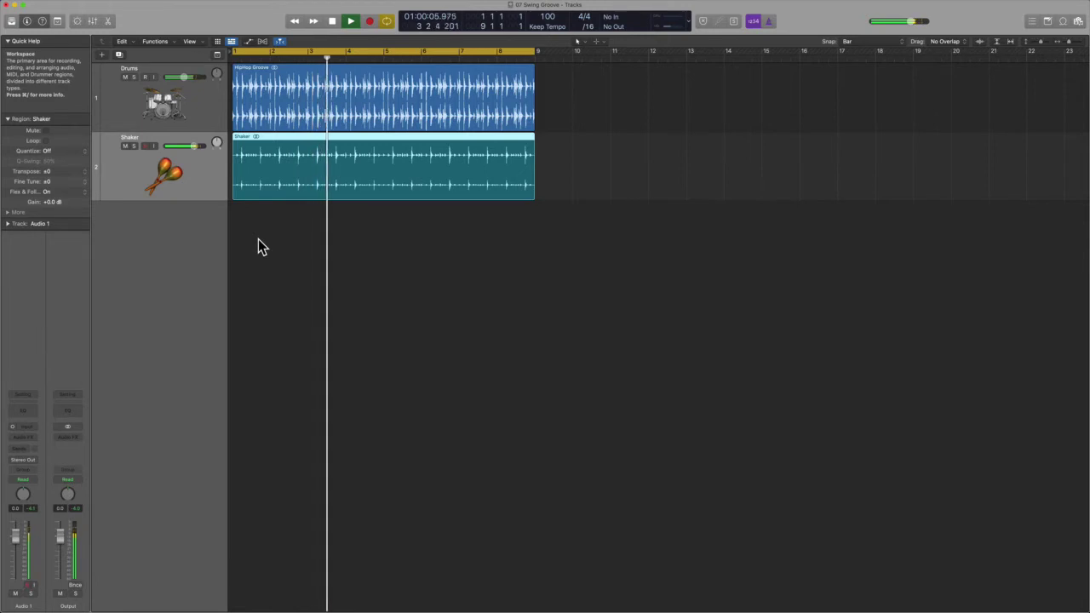
key(space)
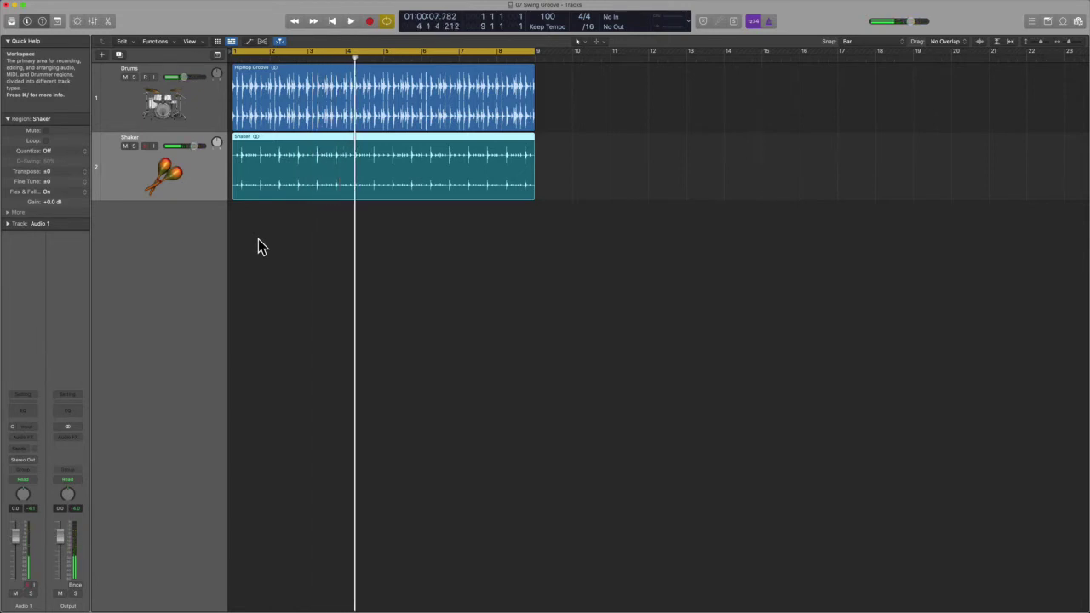
ctrl+alt+click(293, 269)
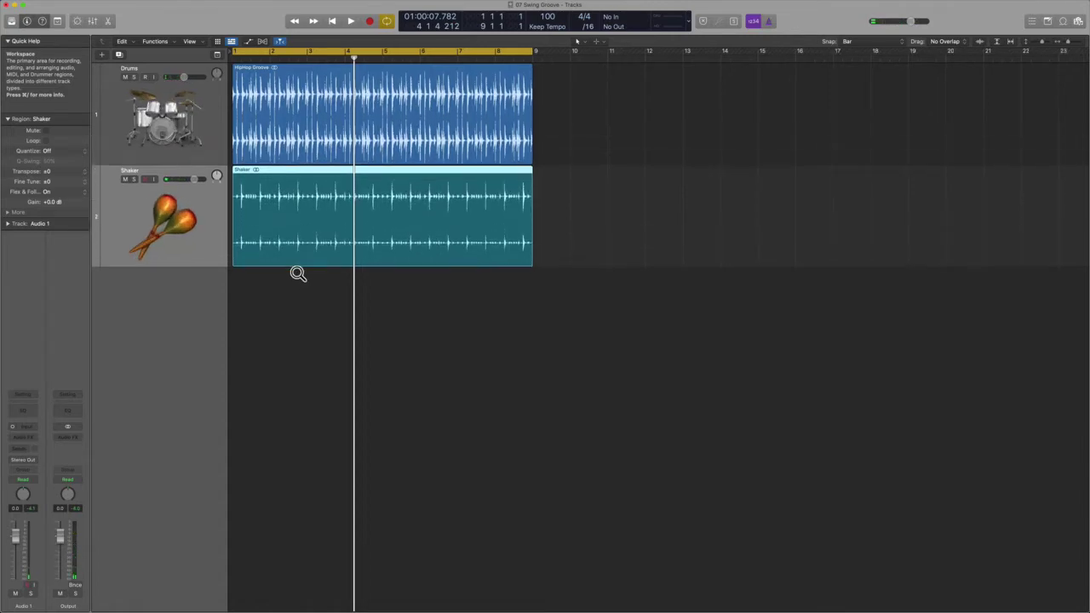
- Zoom in around bar 4 to compare shaker and drum hits, then deselect the Shaker region
key(super+Right)
key(super+Right)
key(super+Right)
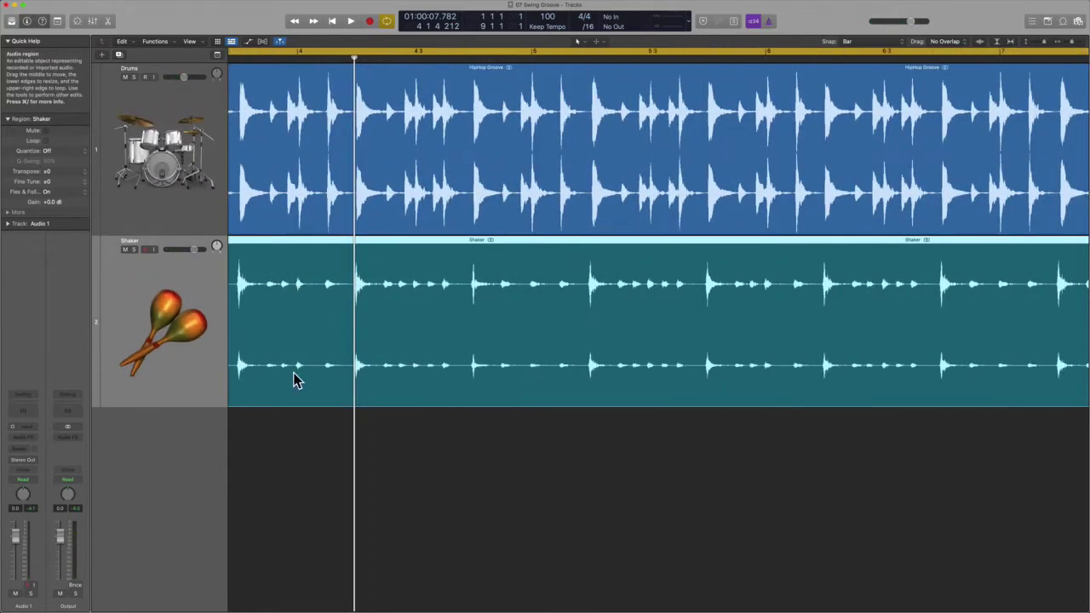
key(super+Right)
key(super+Right)
key(super+Right)
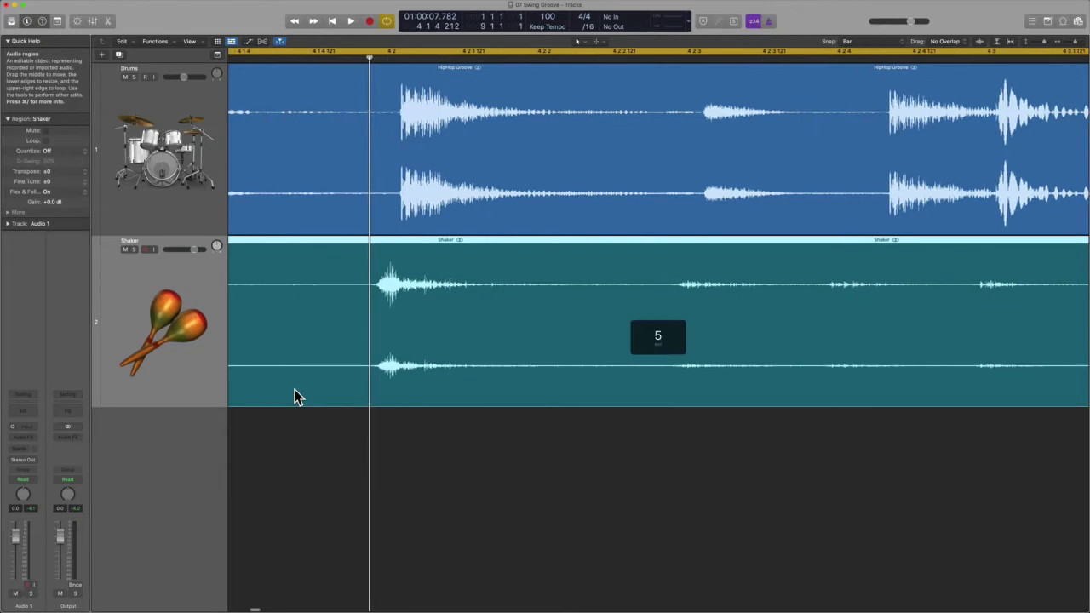
scroll(296, 397, left, 5)
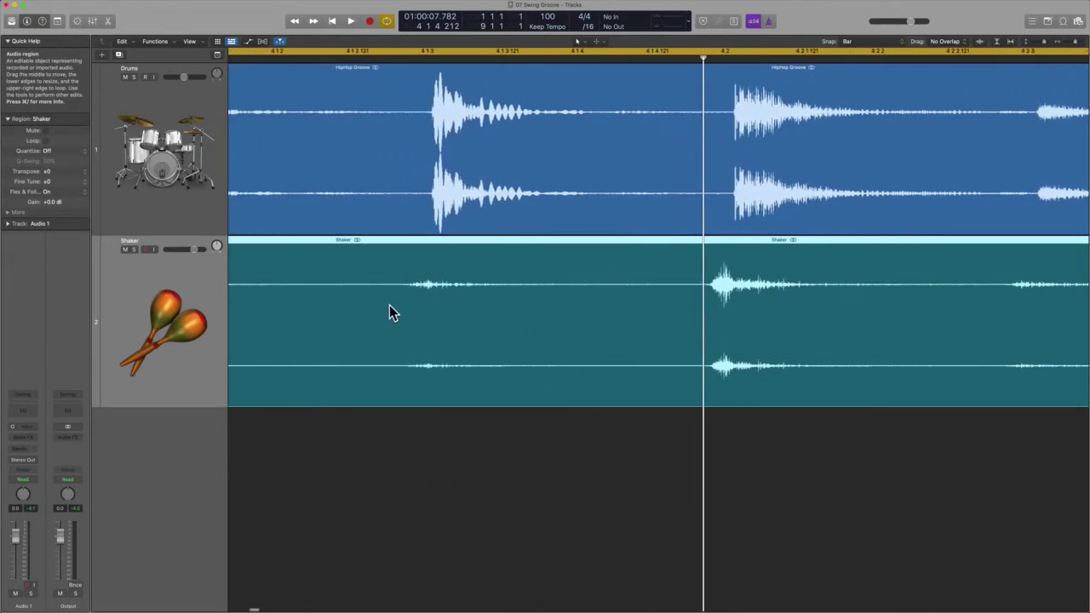
scroll(427, 284, left, 15)
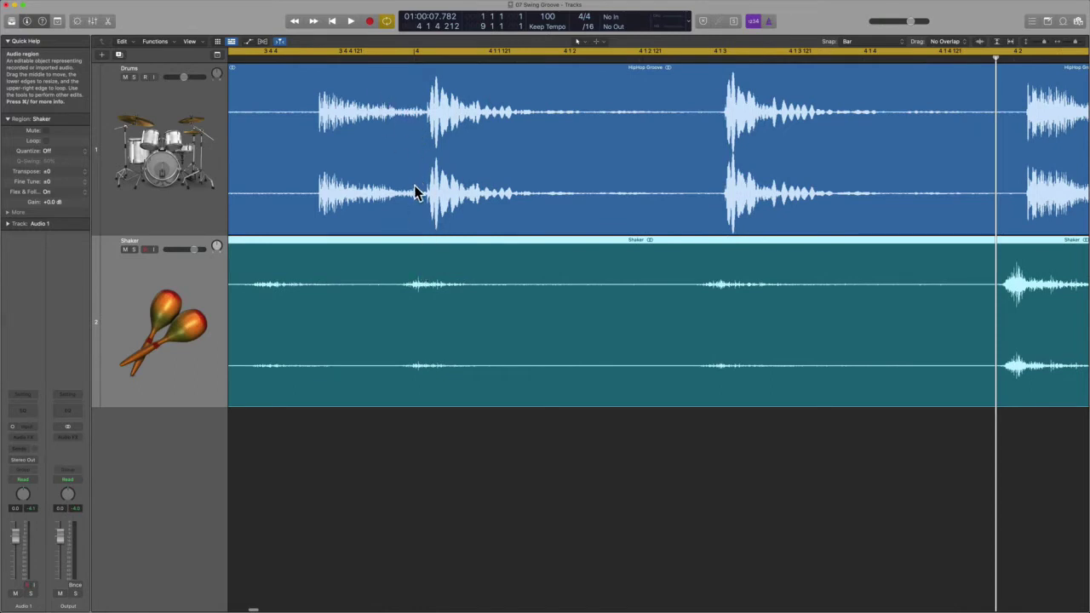
click(428, 445)
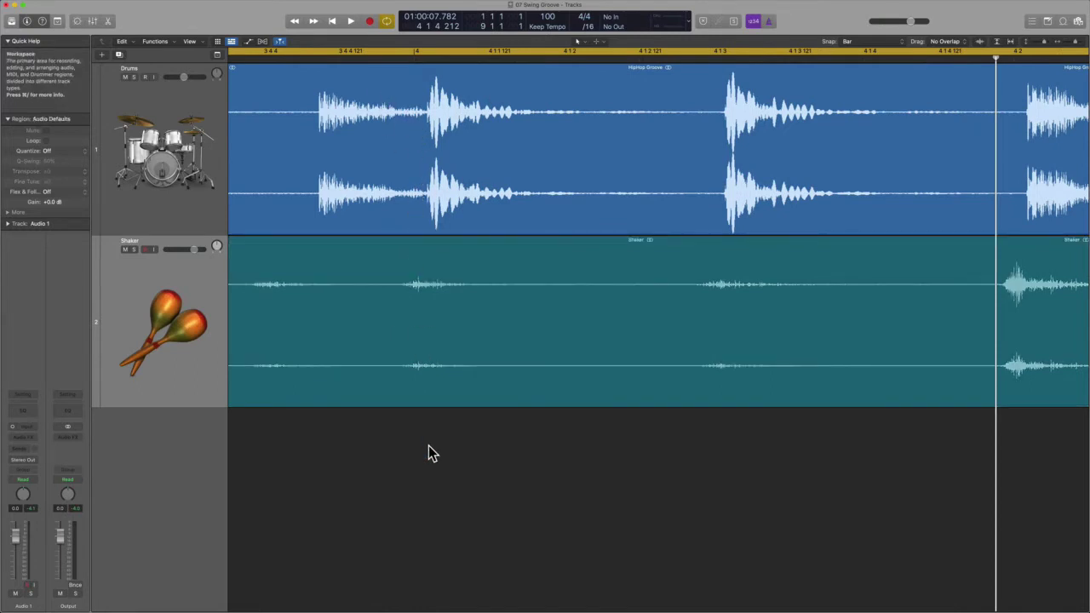
- Fit both regions, zoom in on bar 4's hits, then select Shaker and zoom back out to bars 1–9
key(z)
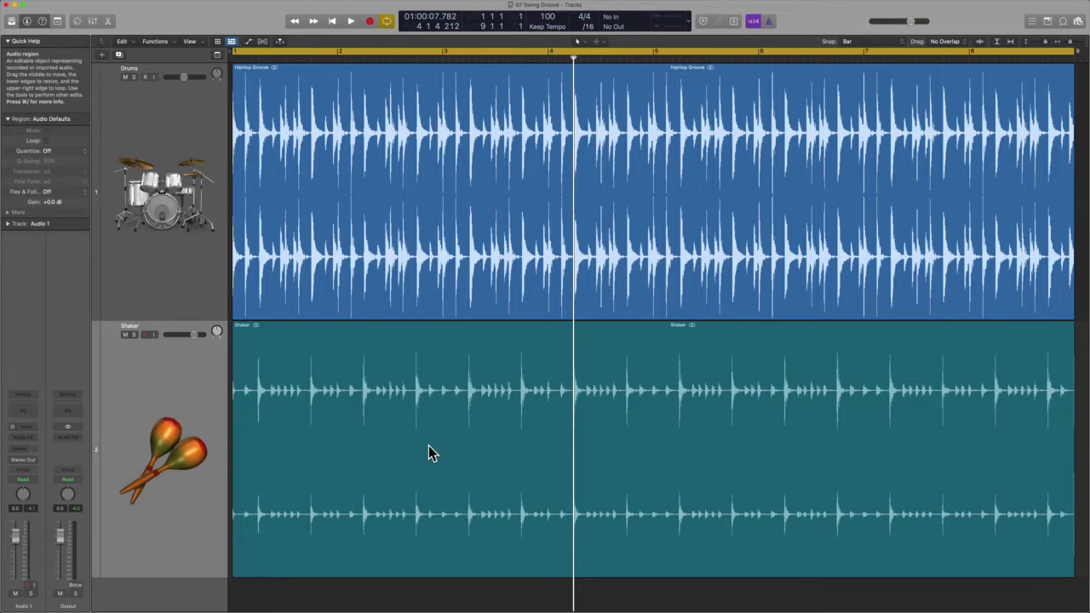
key(super+Right)
key(super+Right)
key(super+Right)
key(super+Right)
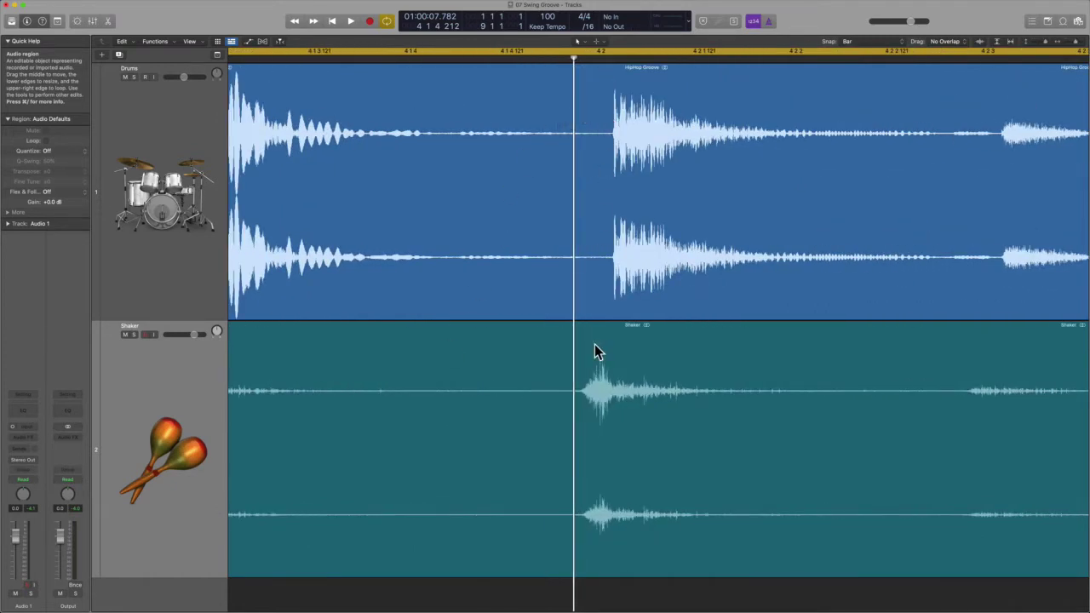
click(593, 407)
key(super+Left)
key(super+Left)
key(super+Left)
mouse_move(471, 596)
key(super+Left)
key(super+Left)
key(super+Left)
key(super+Left)
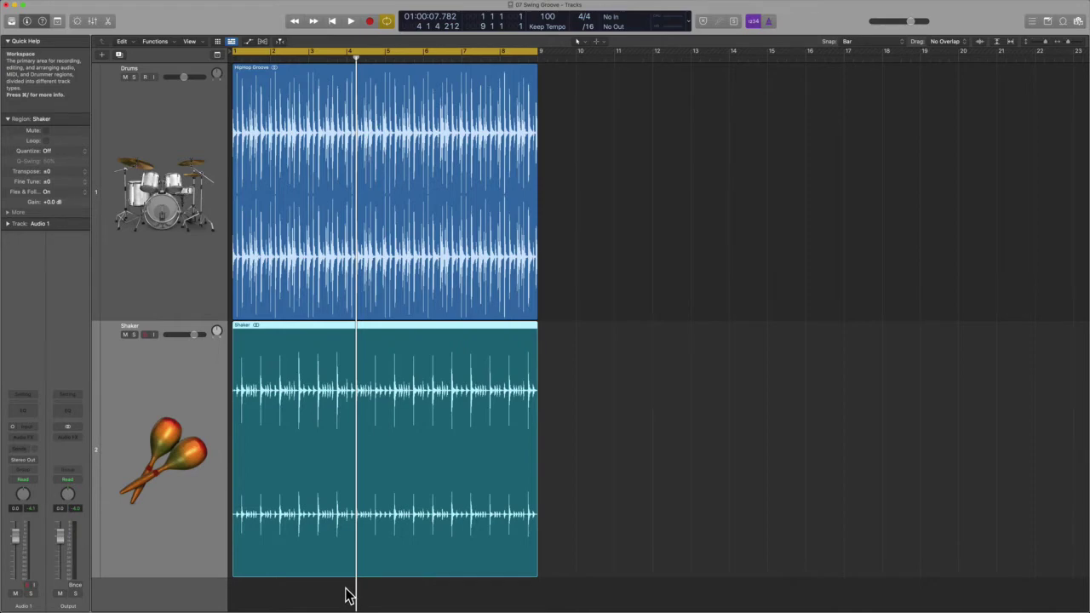
- Zoom into bar 1's opening beat, play both tracks from the start, then select the Shaker track
key(Return)
key(super+Right)
key(super+Right)
key(super+Right)
key(super+Right)
key(super+Right)
key(super+Right)
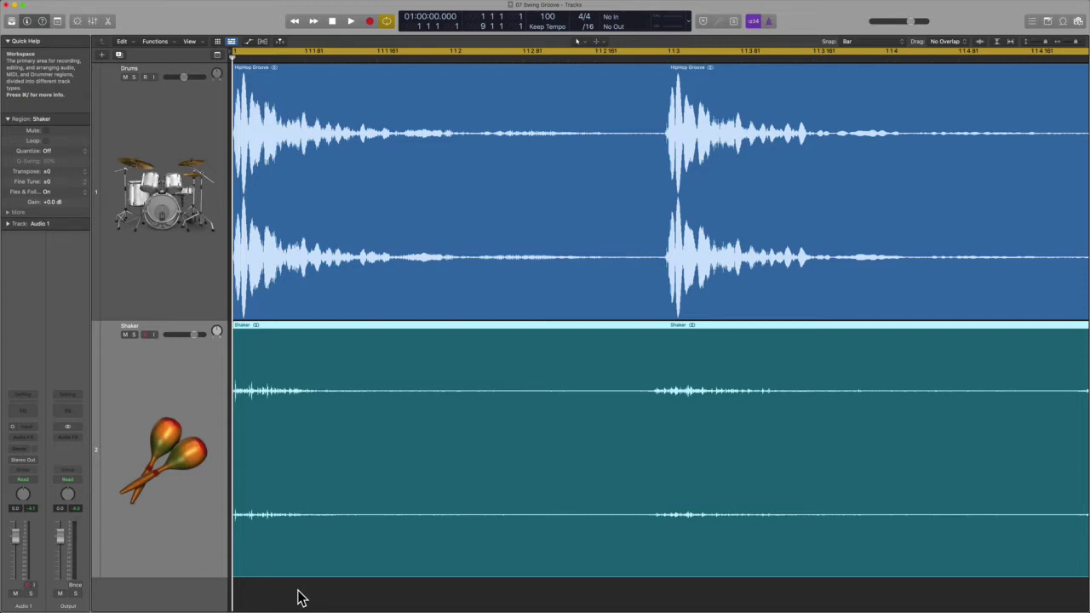
click(299, 597)
key(space)
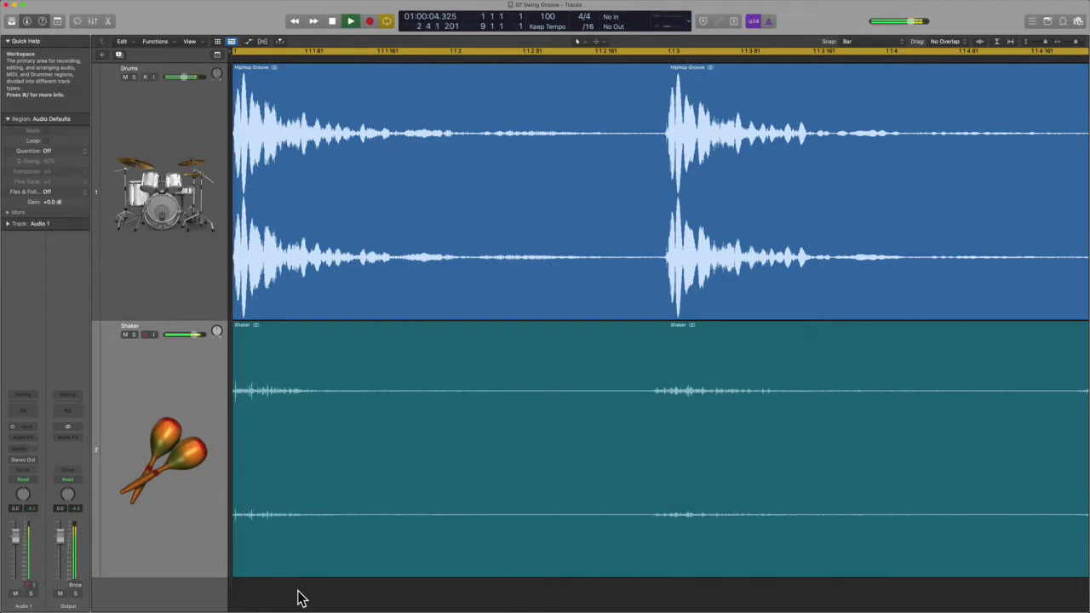
key(space)
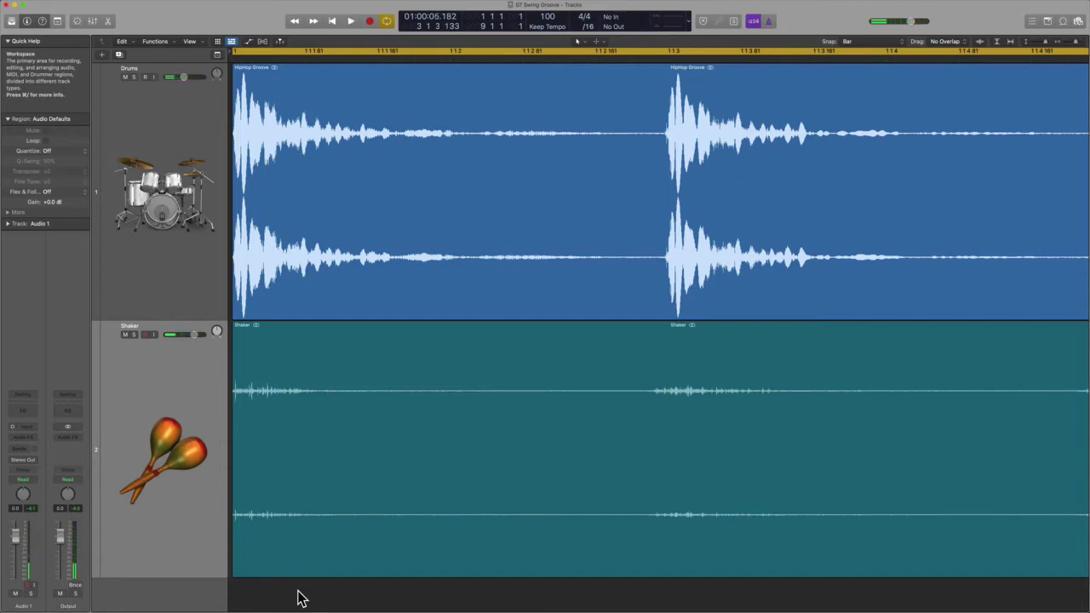
click(200, 470)
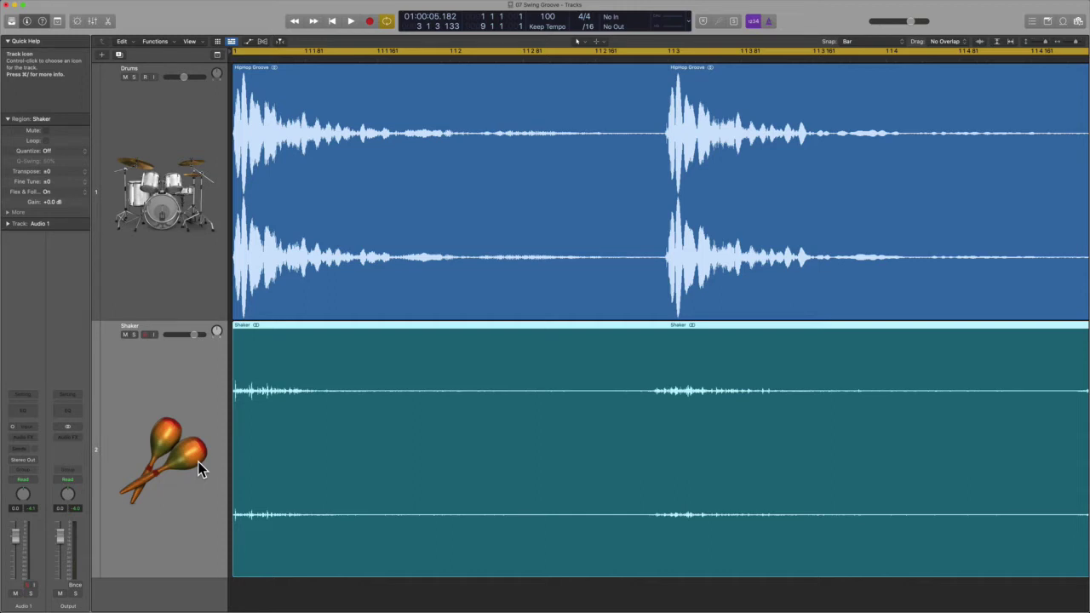
- Enable the Groove Track component in the track headers from the Shaker header's context menu
right_click(179, 378)
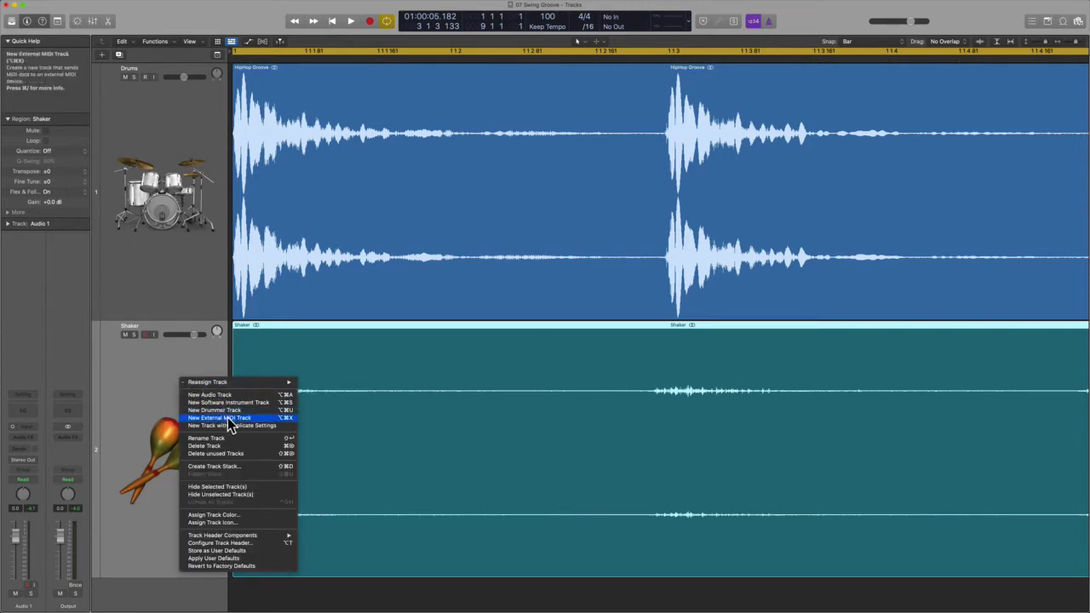
mouse_move(251, 537)
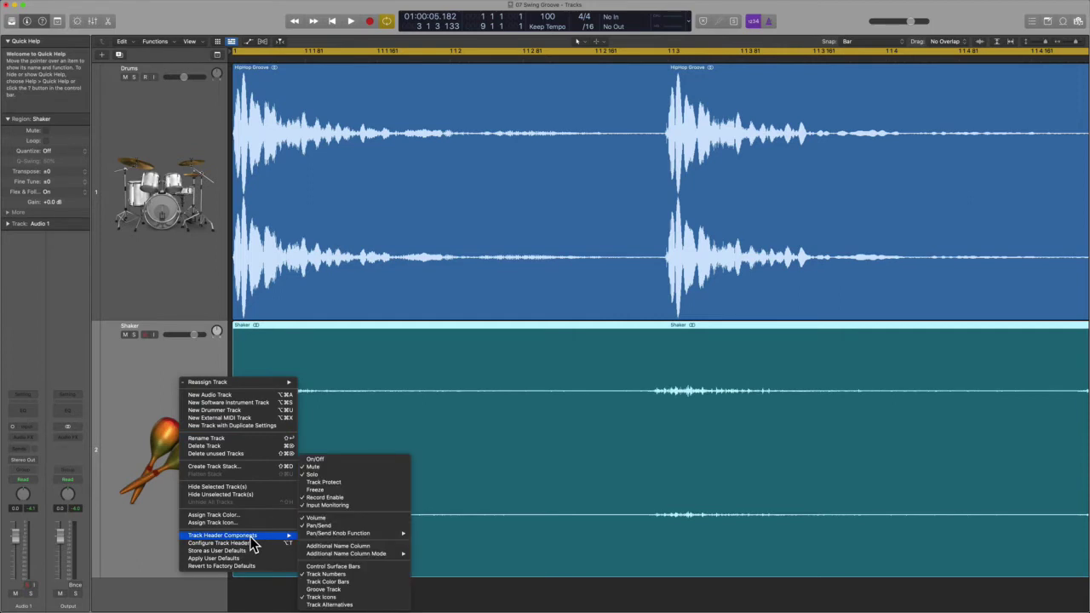
click(352, 589)
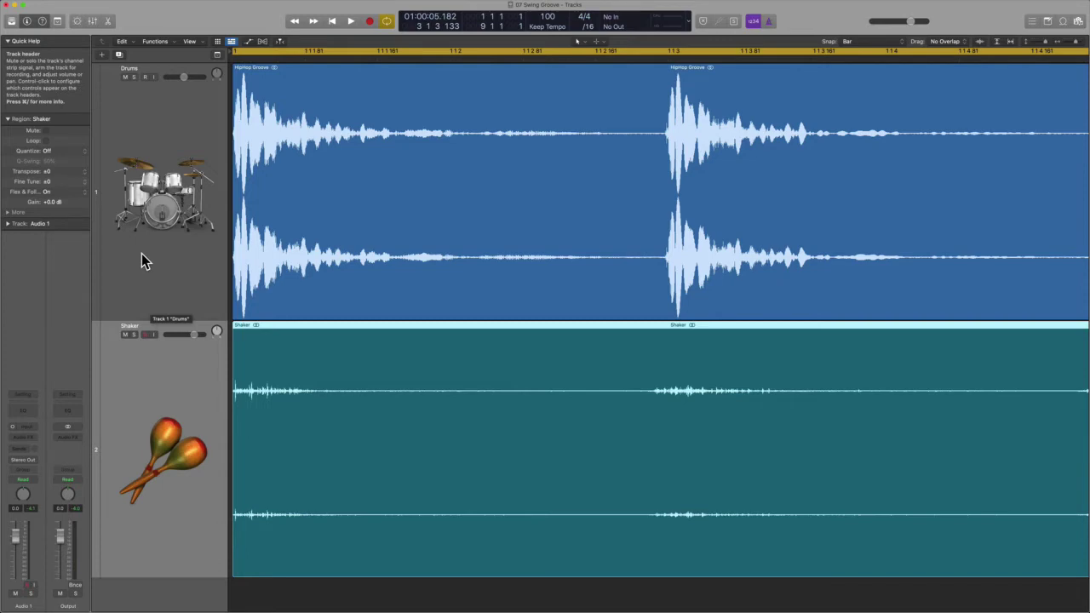
- Star the Drums track as the groove track at its header's left edge
click(96, 201)
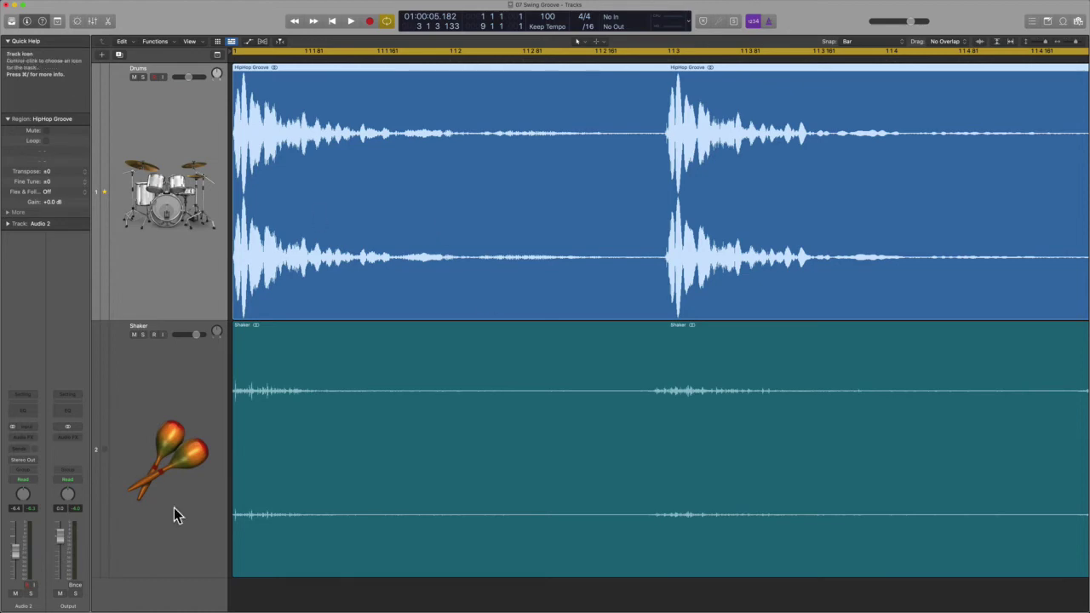
- Zoom in horizontally on the waveforms and select the Shaker region
key(super+Right)
key(super+Right)
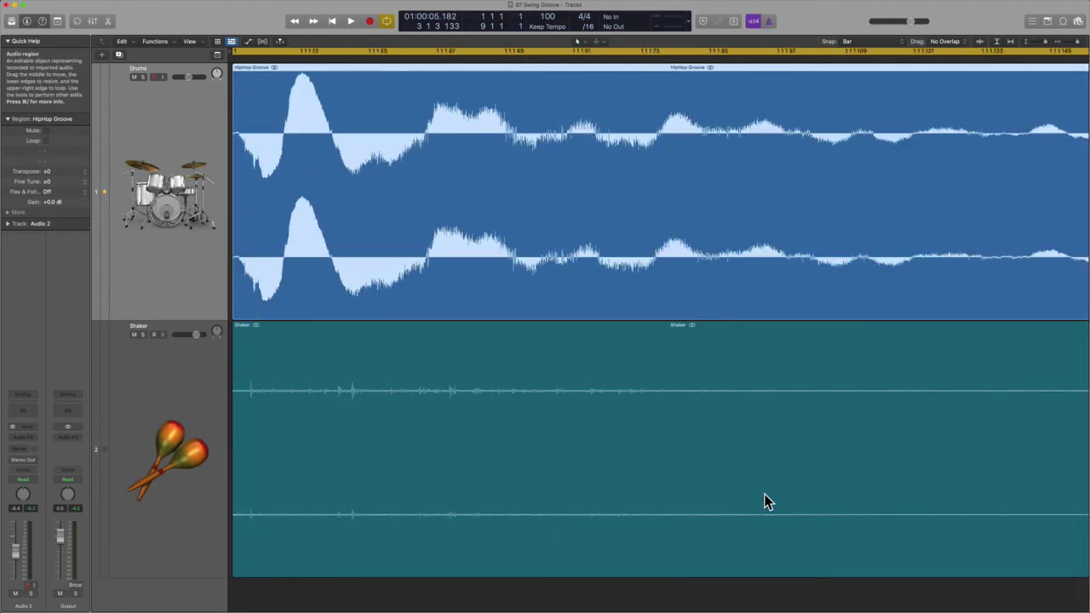
key(super+Right)
key(super+Right)
key(super+Right)
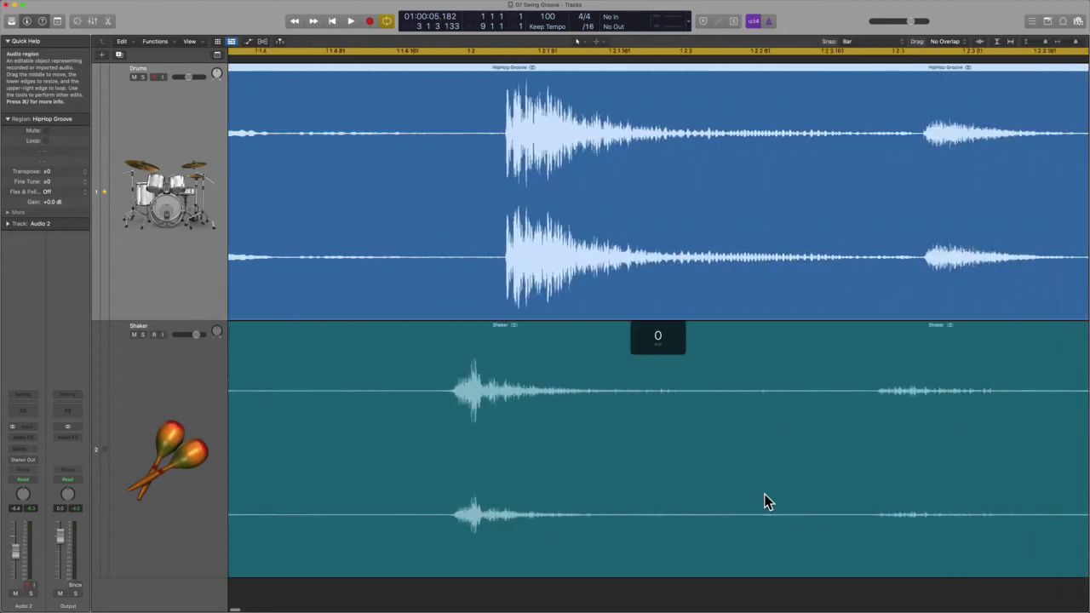
click(763, 502)
scroll(764, 501, right, 10)
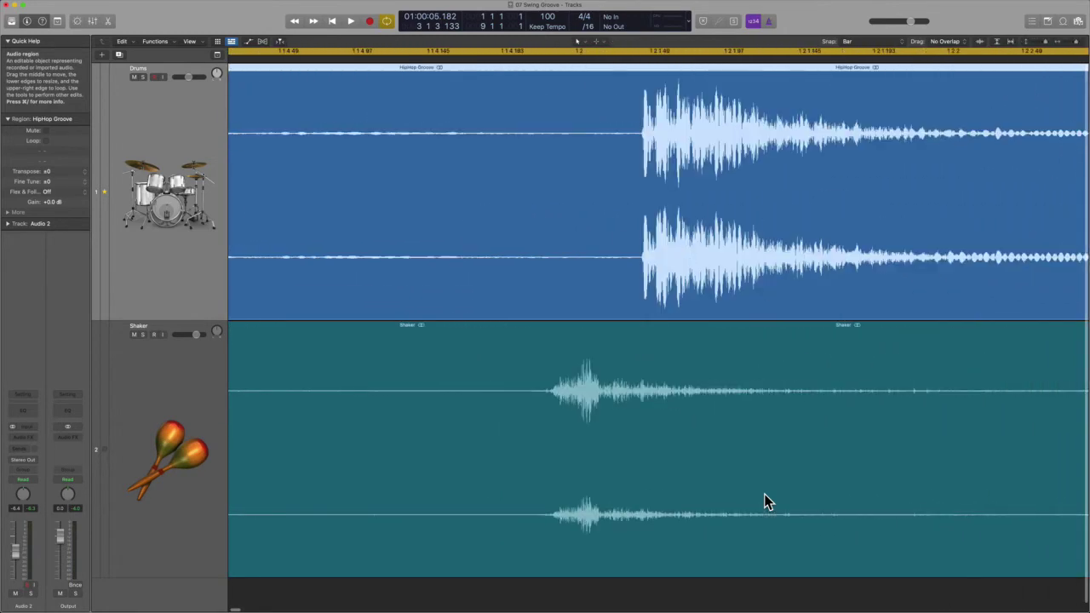
- Tick the Shaker's Match Groove Track checkbox, comparing timing with it off, and leave it on
click(105, 449)
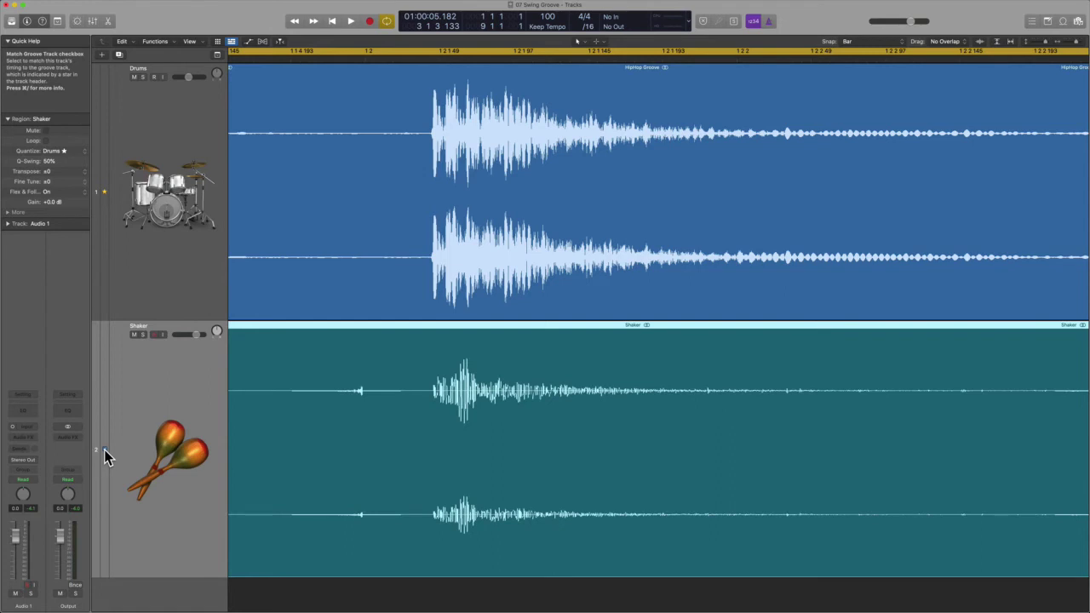
click(105, 456)
click(398, 257)
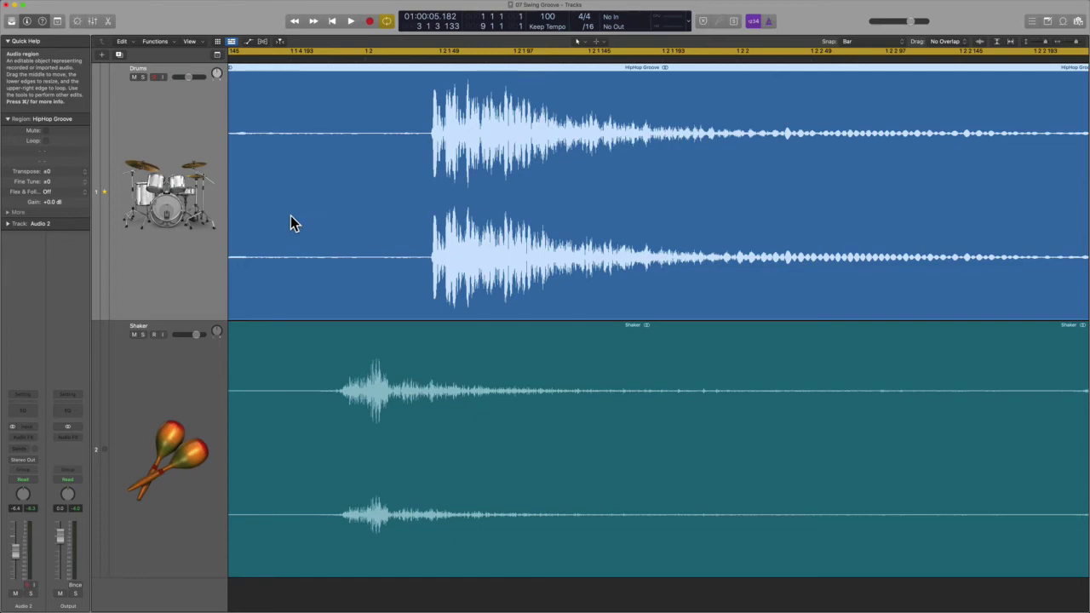
click(103, 450)
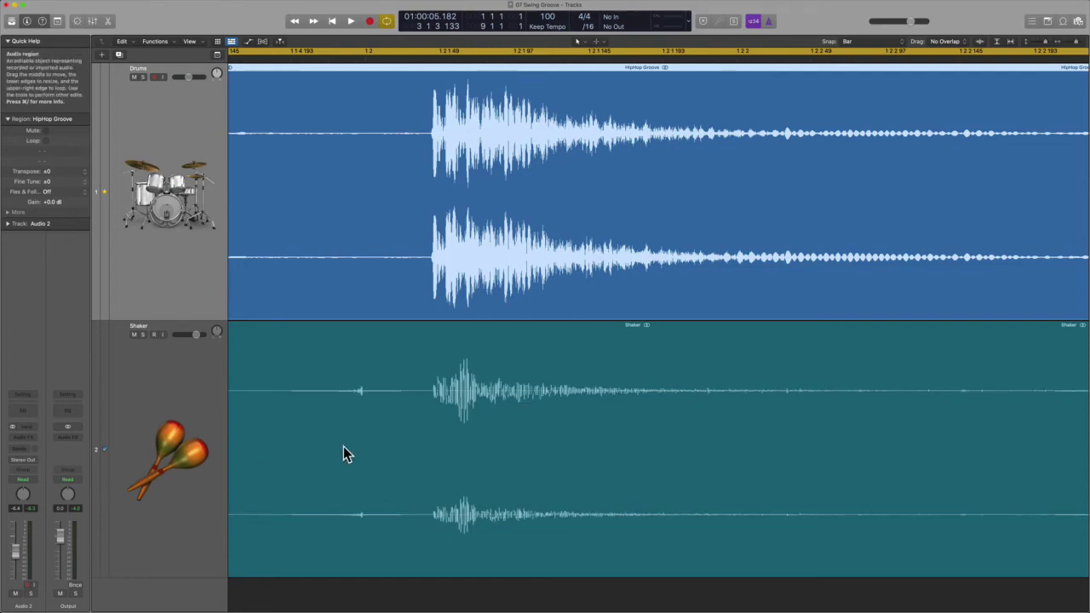
scroll(343, 454, down, 10)
scroll(343, 454, down, 8)
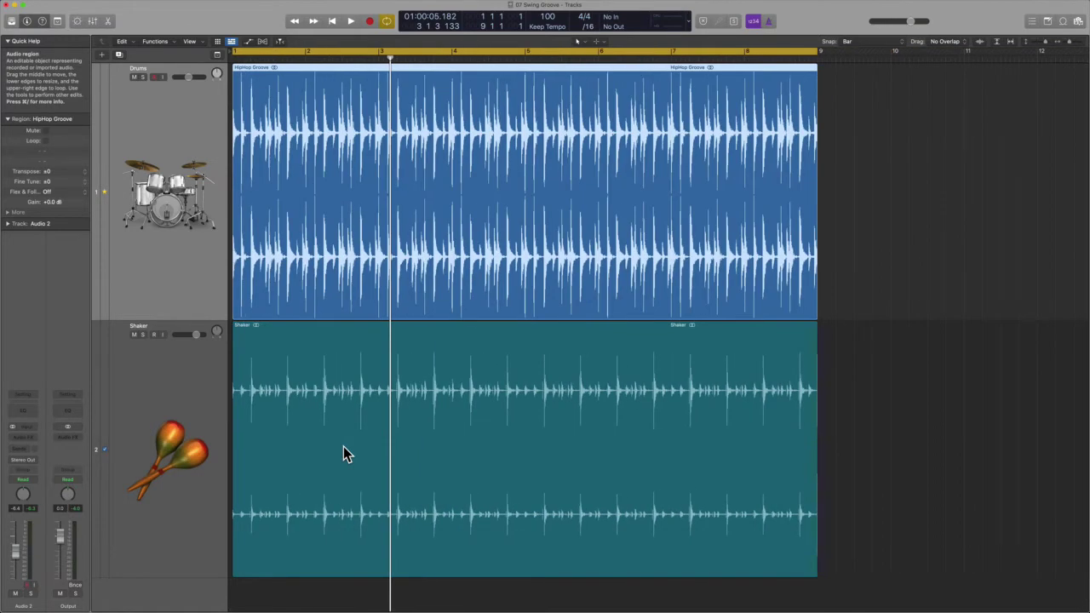
key(space)
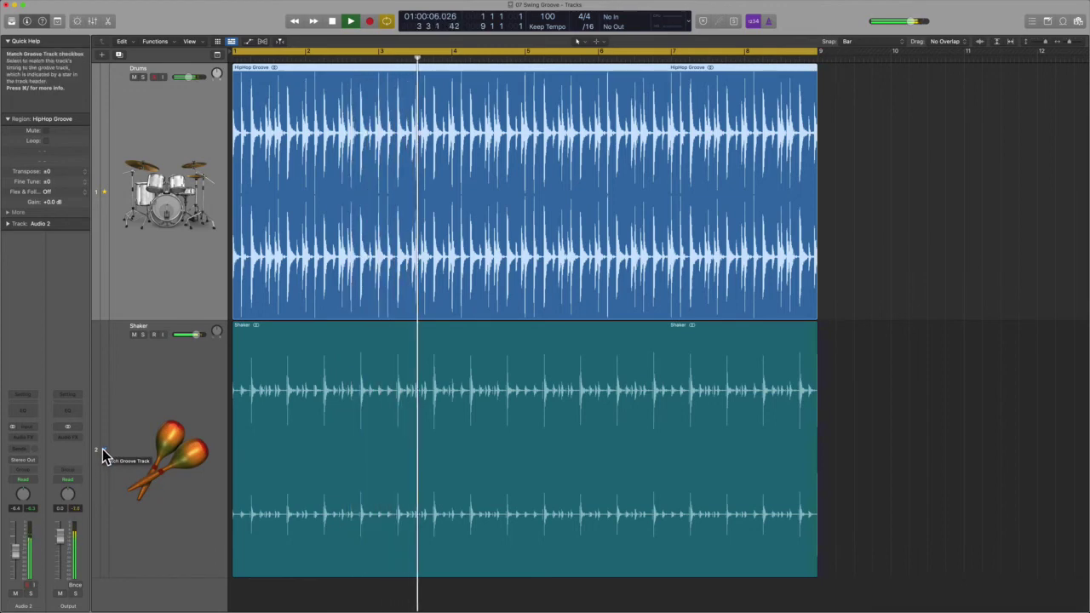
key(space)
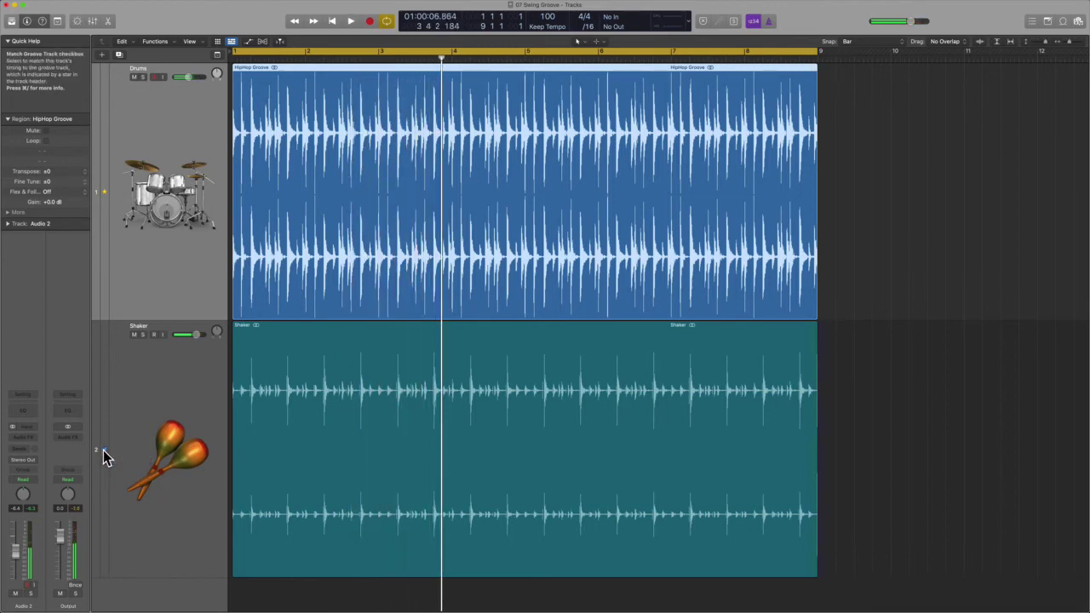
click(104, 450)
click(104, 450)
key(space)
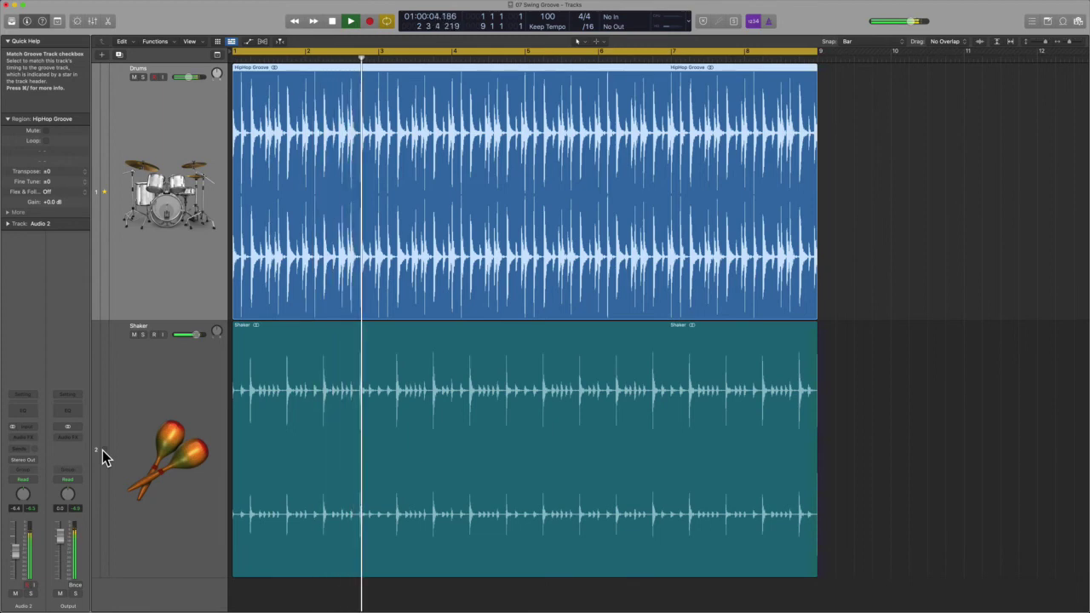
key(space)
click(102, 450)
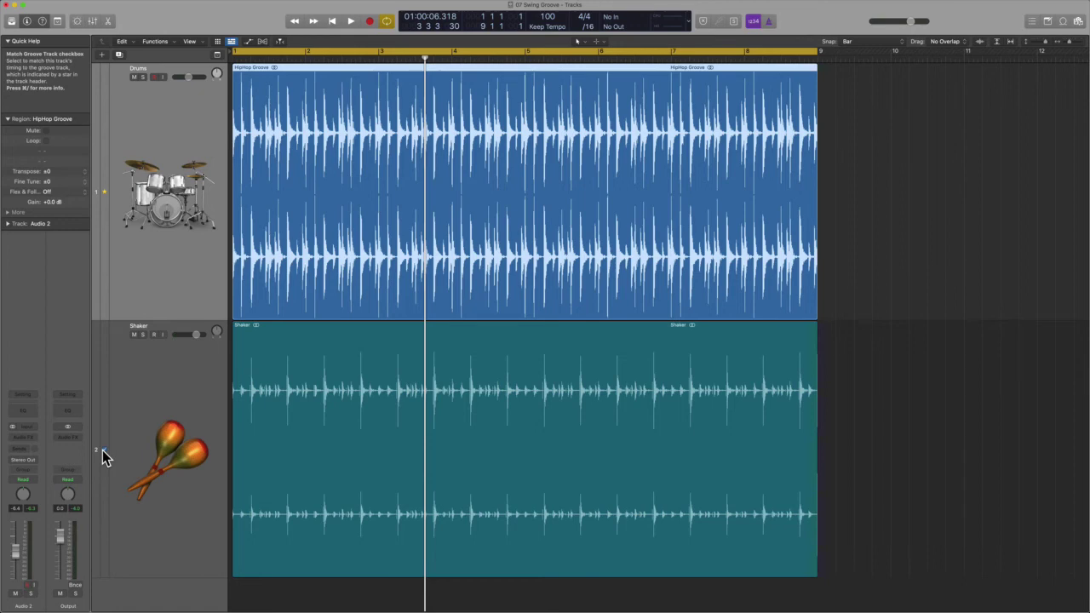
key(space)
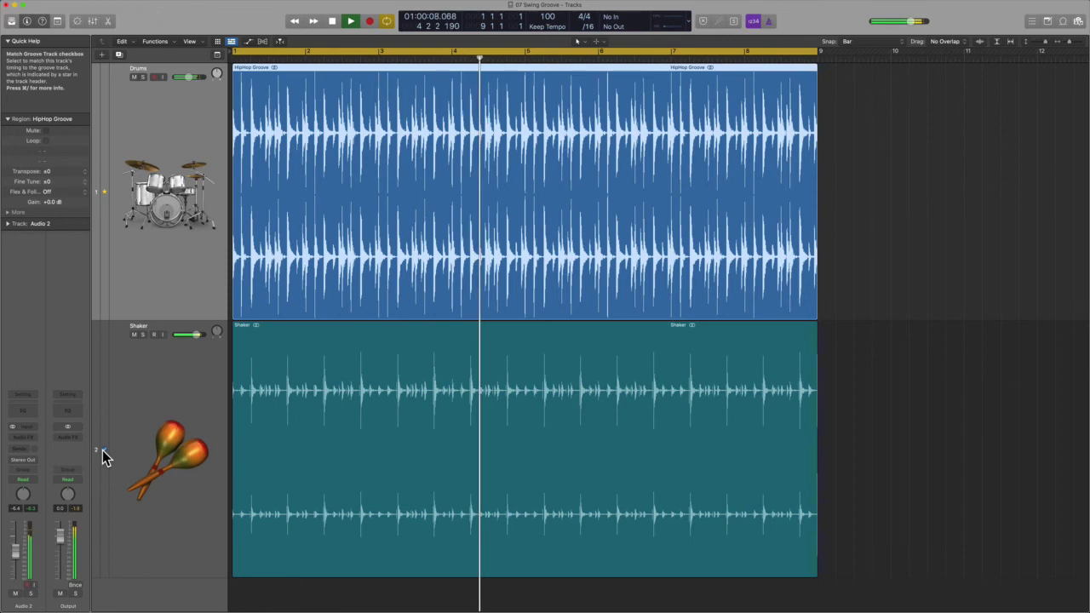
key(space)
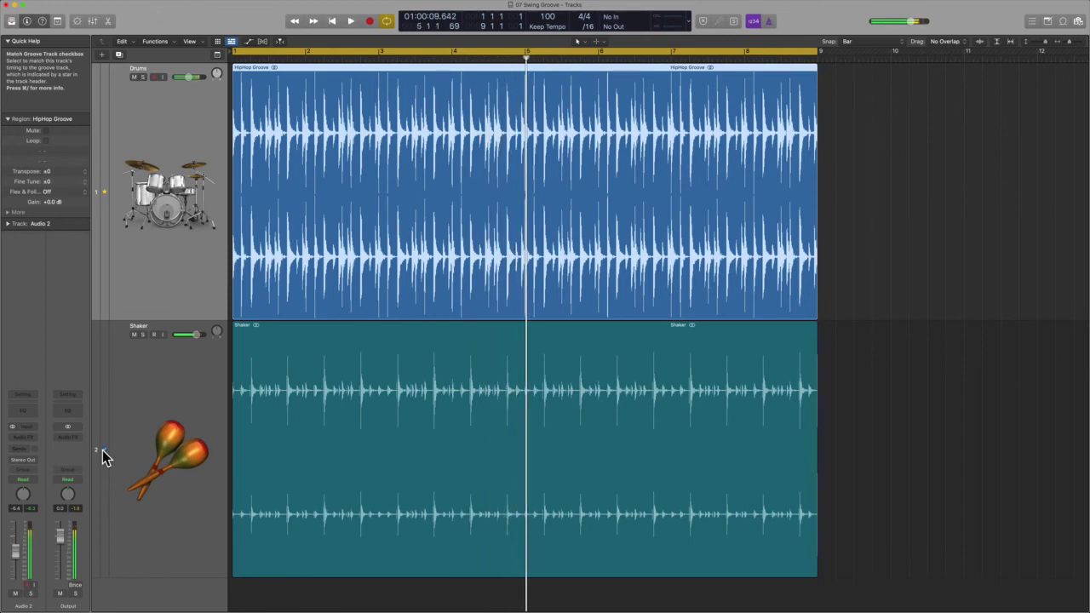